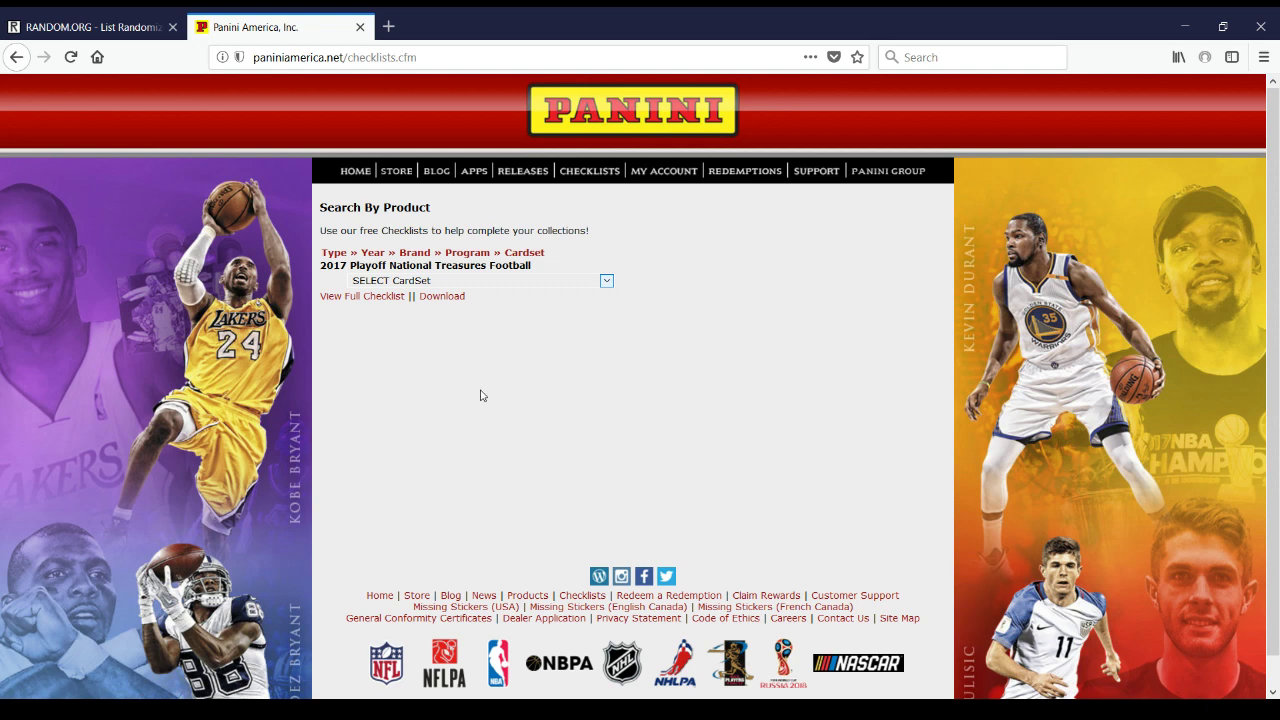
Display the Rookie Signatures RPS Gold card set checklist for 2017 Playoff National Treasures Football.
{"action": "left_click", "coordinate": [480, 571]}
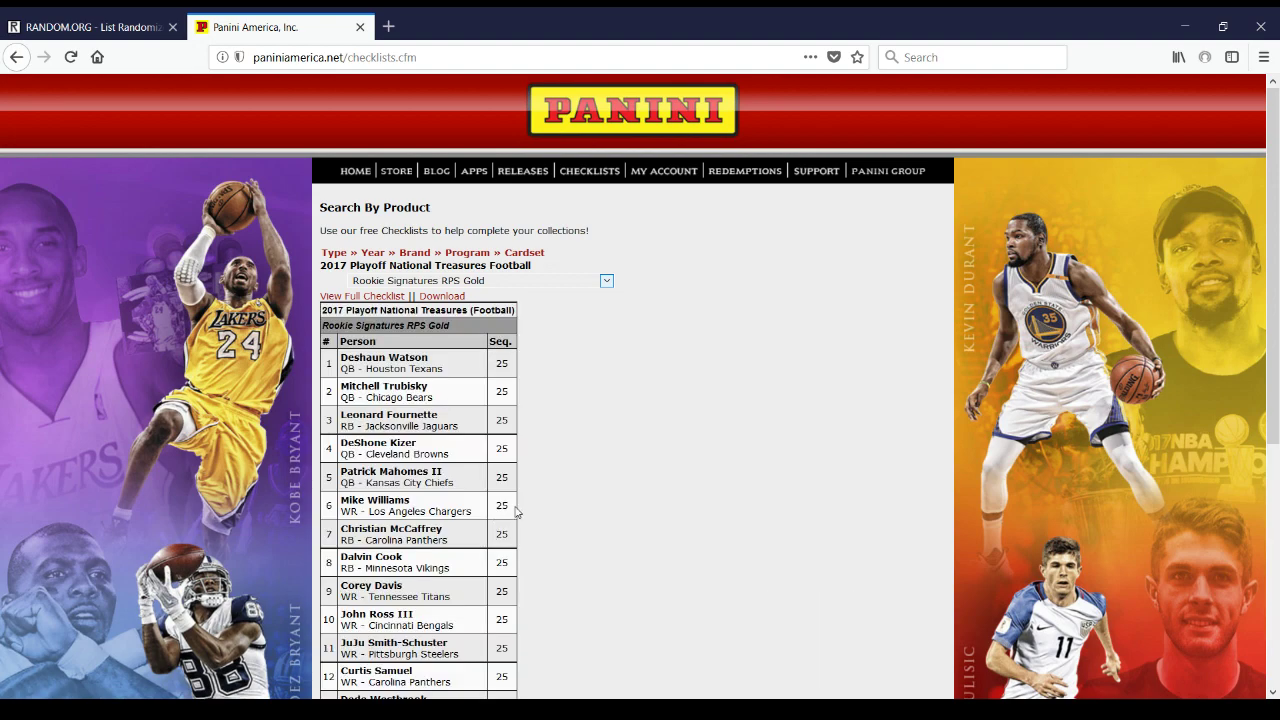
{"action": "scroll", "coordinate": [502, 563], "scroll_direction": "down", "scroll_amount": 1}
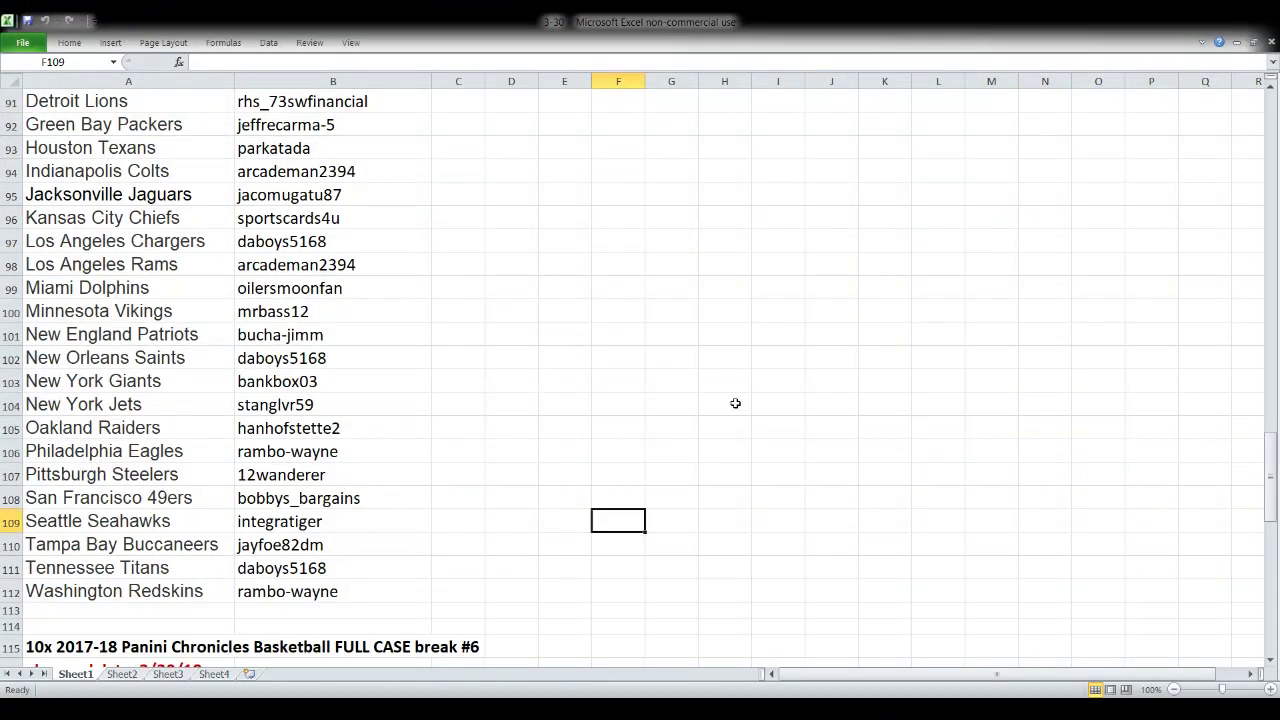
Switch to the Excel bidder list and select the Dallas Cowboys and Chicago Bears winning bidders under National Treasures Football FULL CASE break #4.
{"action": "scroll", "coordinate": [735, 403], "scroll_direction": "up", "scroll_amount": 2}
{"action": "scroll", "coordinate": [734, 402], "scroll_direction": "up", "scroll_amount": 4}
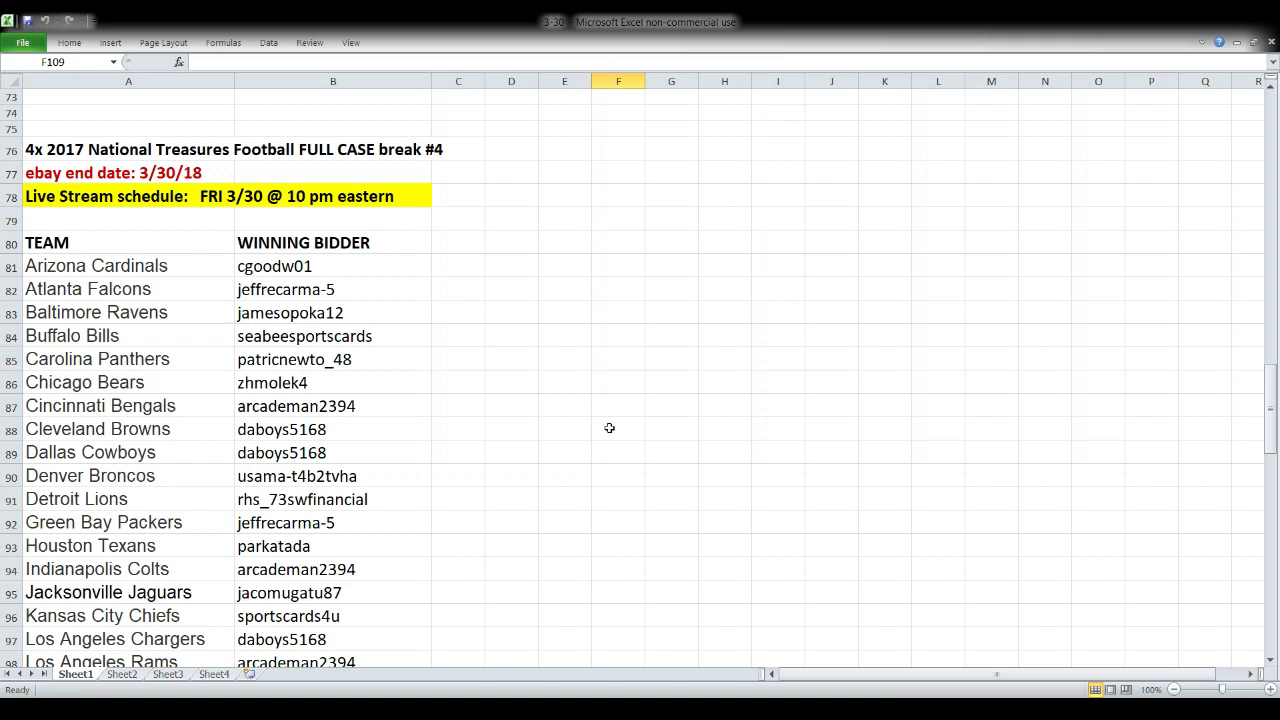
{"action": "left_click", "coordinate": [352, 446]}
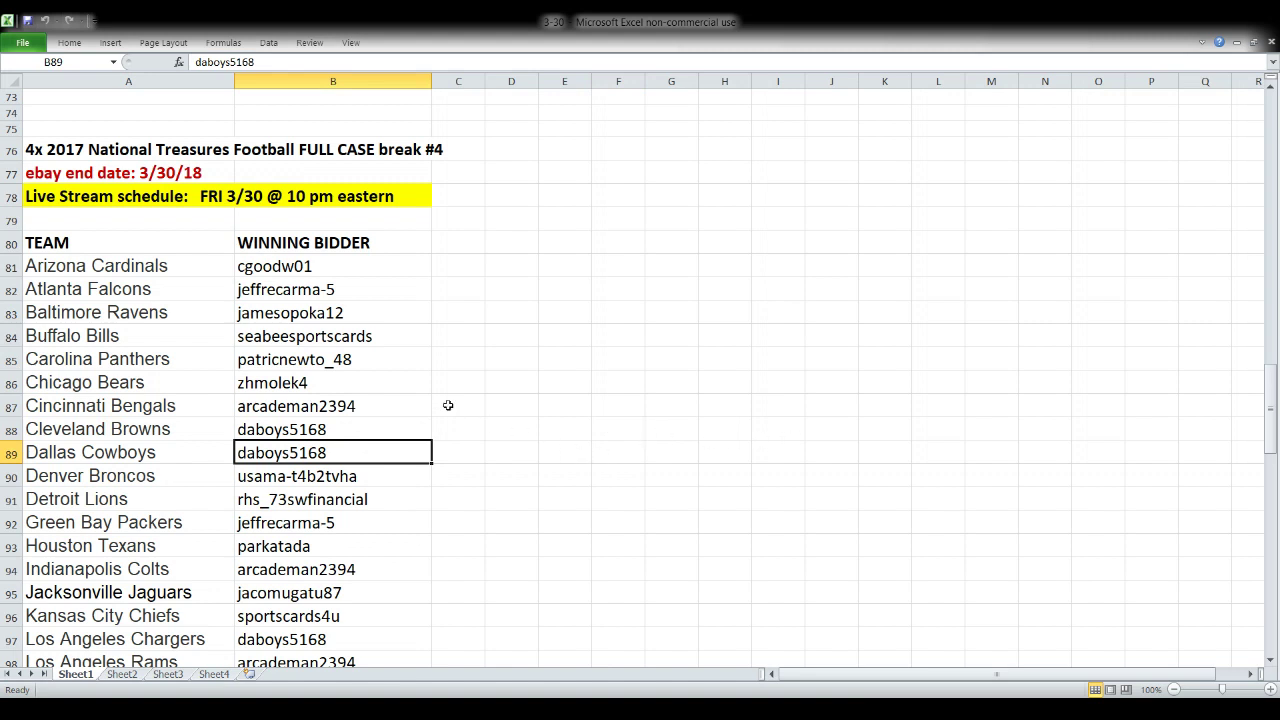
{"action": "left_click", "coordinate": [362, 376]}
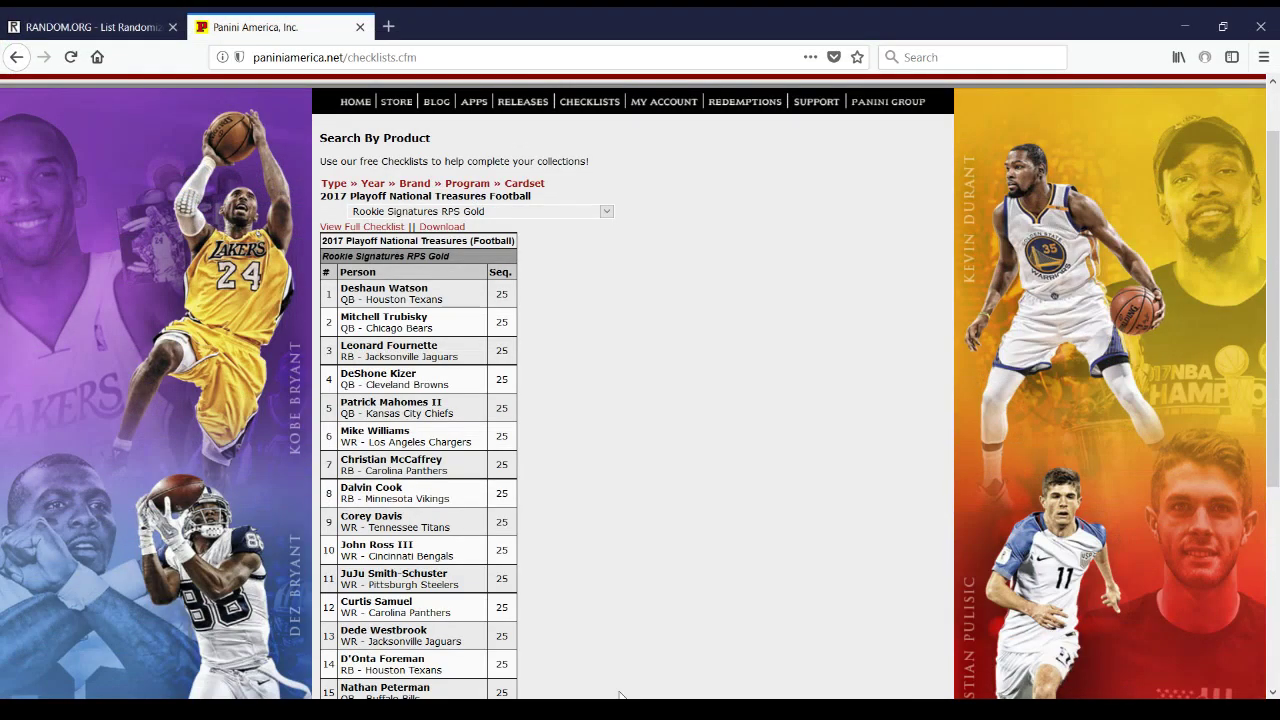
Switch to RANDOM.ORG in the browser, open a fresh List Randomizer form and randomize the entries bears and cowboys three times.
{"action": "left_click", "coordinate": [122, 27]}
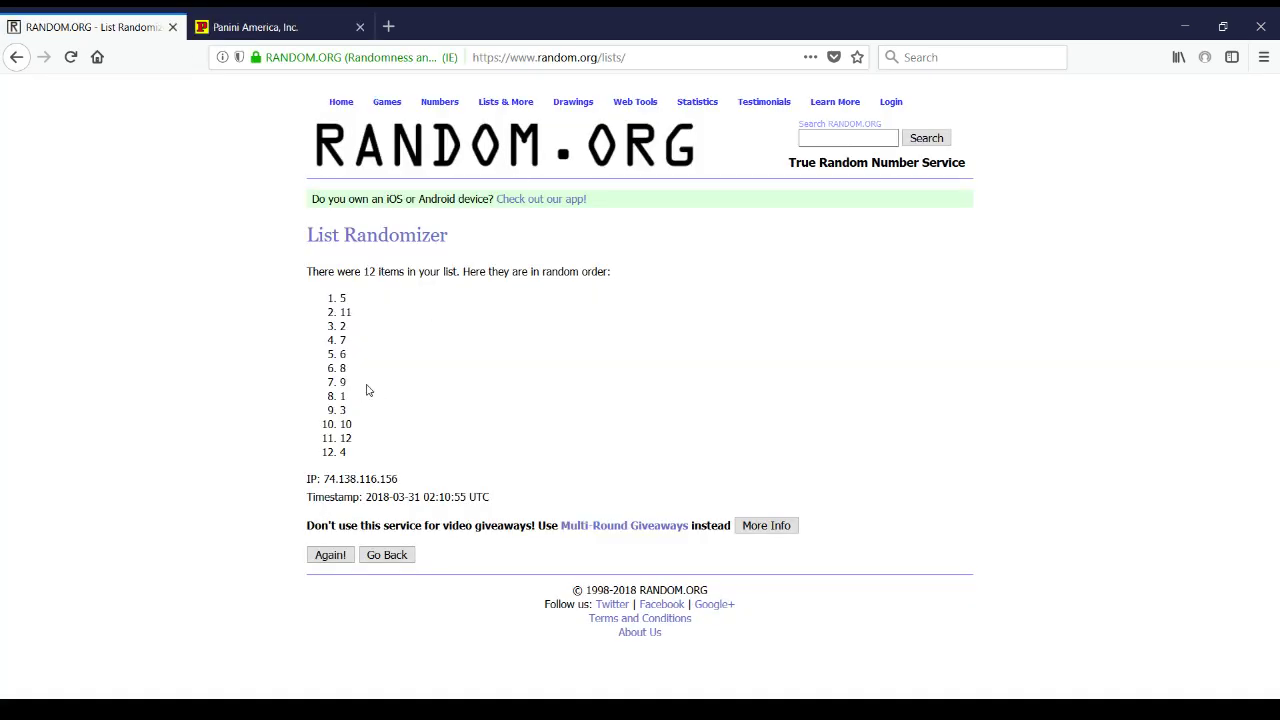
{"action": "left_click", "coordinate": [341, 102]}
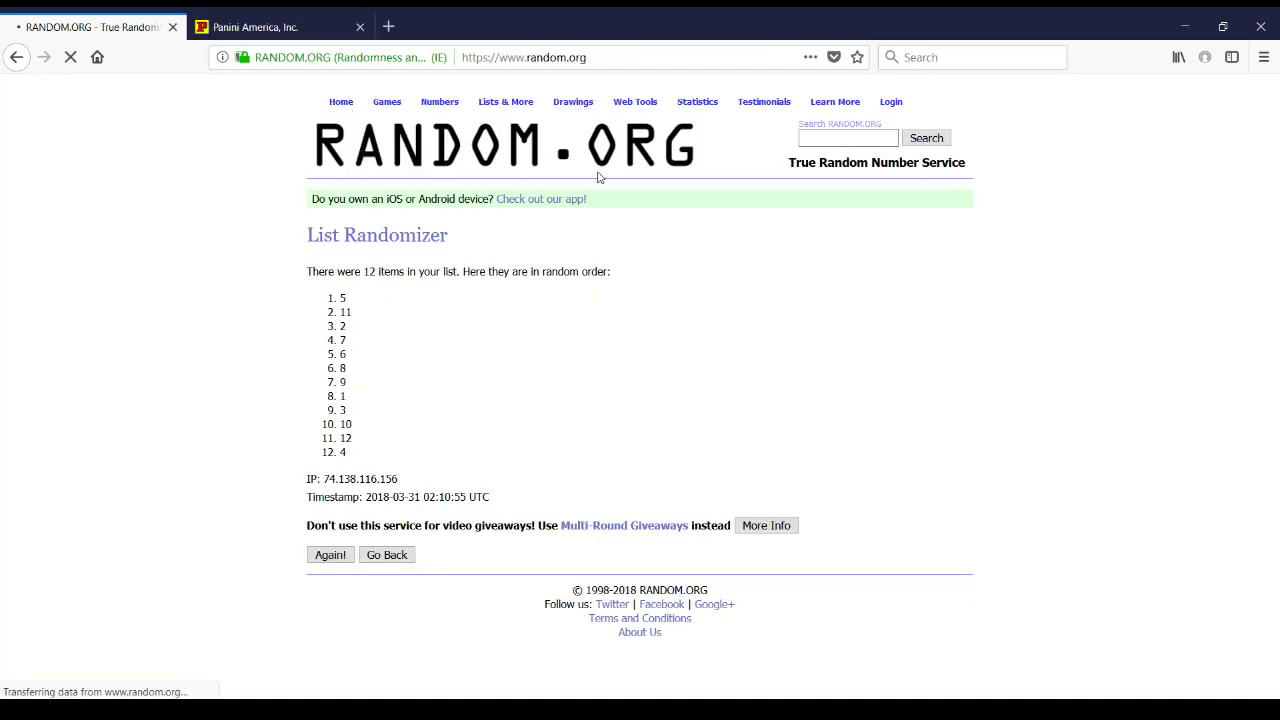
{"action": "scroll", "coordinate": [576, 259], "scroll_direction": "down", "scroll_amount": 8}
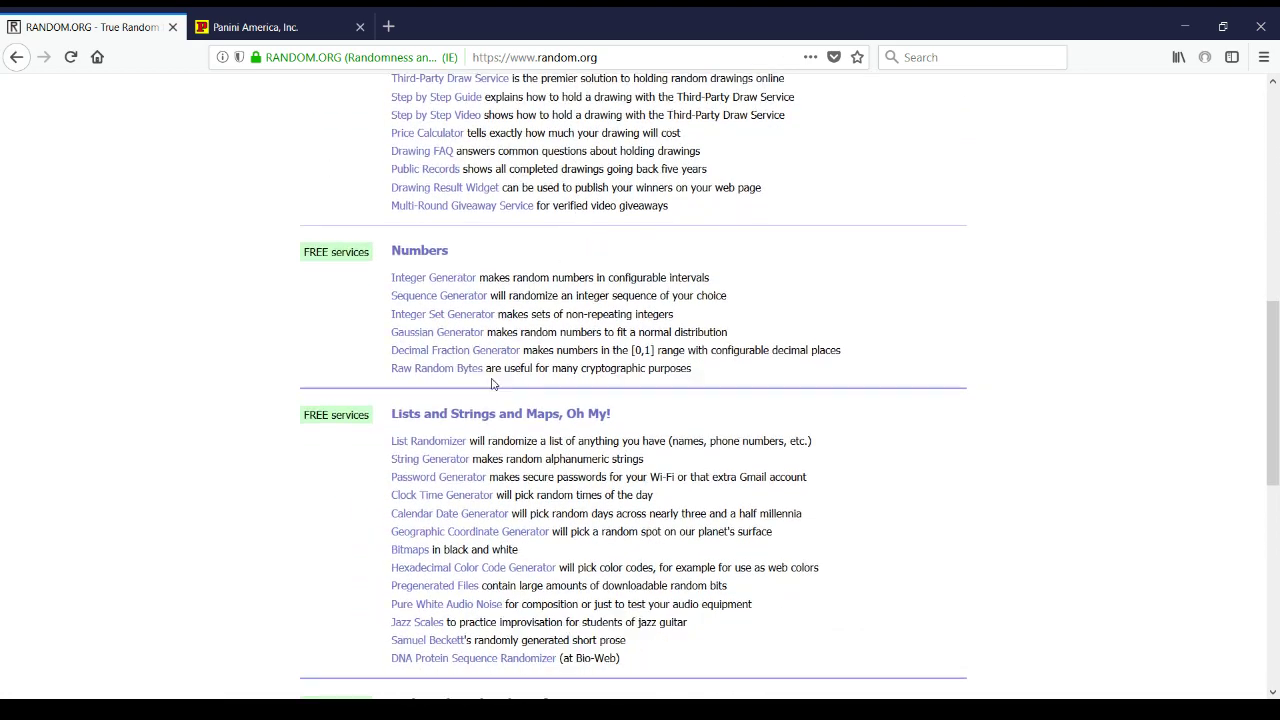
{"action": "left_click", "coordinate": [408, 445]}
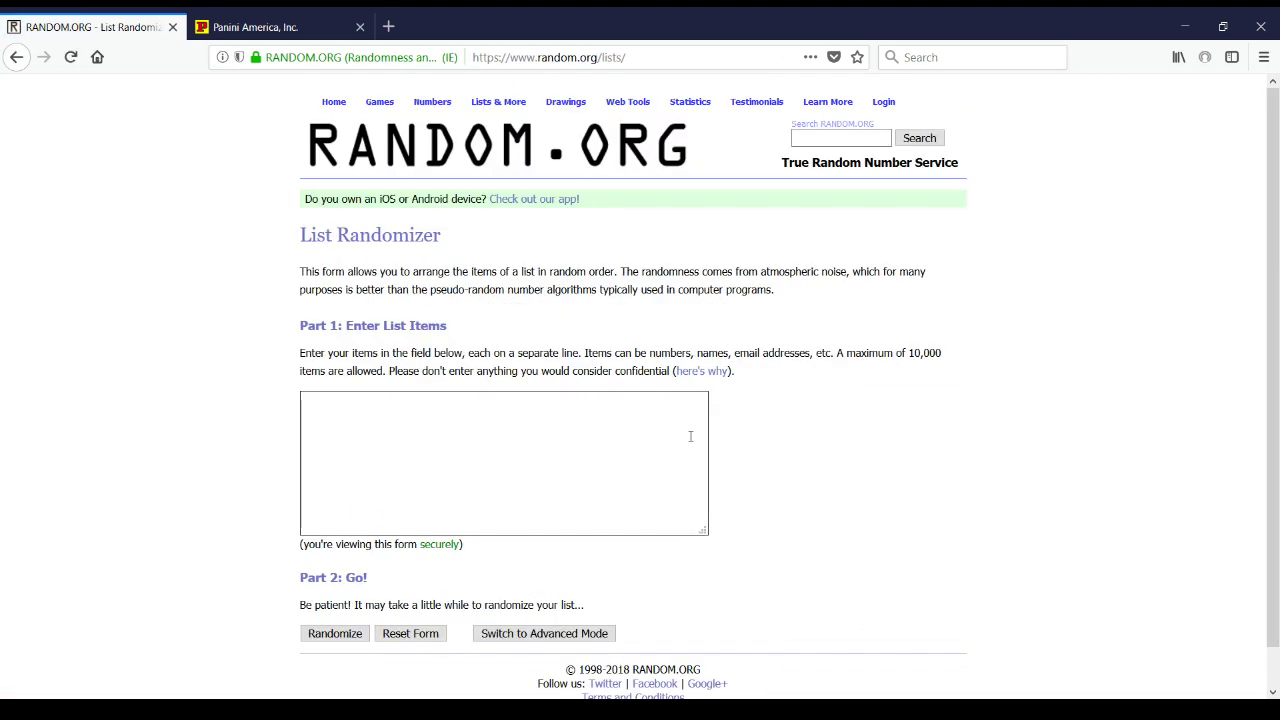
{"action": "left_click", "coordinate": [619, 441]}
{"action": "left_click", "coordinate": [360, 640]}
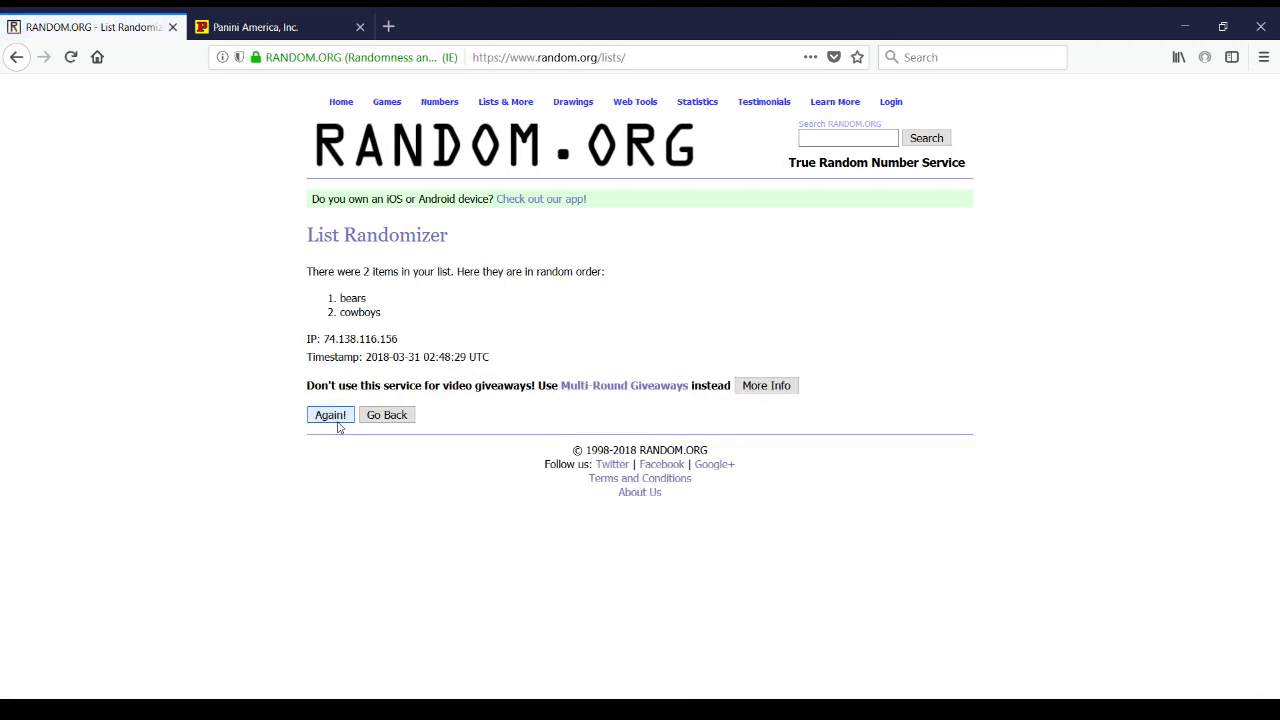
{"action": "left_click", "coordinate": [330, 417]}
{"action": "left_click", "coordinate": [326, 443]}
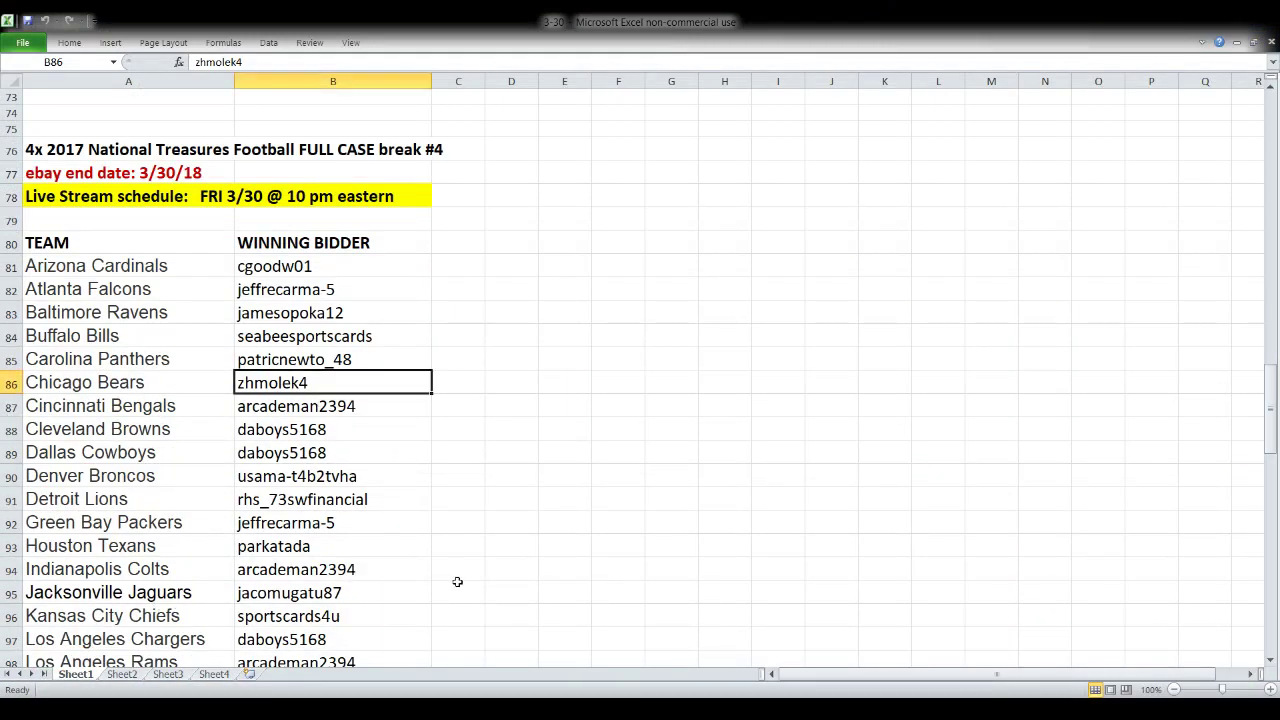
Return to the Excel bidder list and select the winning bidders for the Kansas City Chiefs, Minnesota Vikings and Carolina Panthers.
{"action": "left_click", "coordinate": [460, 500]}
{"action": "scroll", "coordinate": [360, 470], "scroll_direction": "down", "scroll_amount": 1}
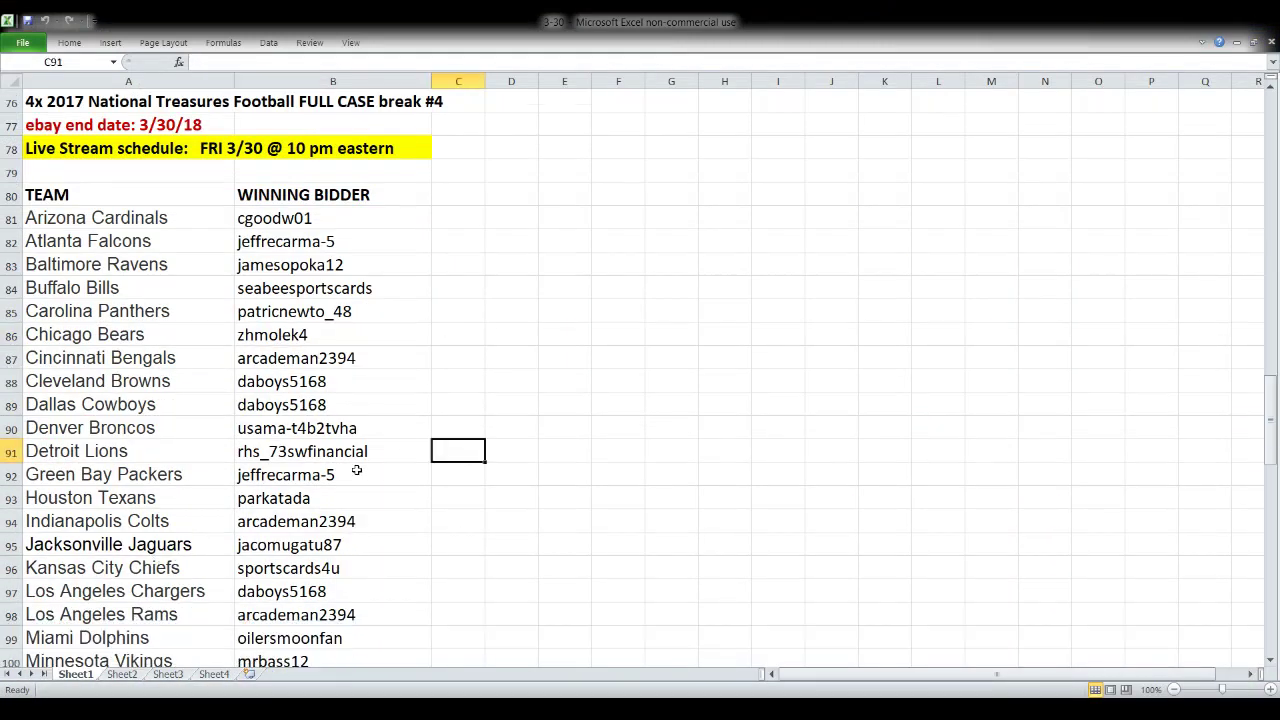
{"action": "left_click", "coordinate": [348, 562]}
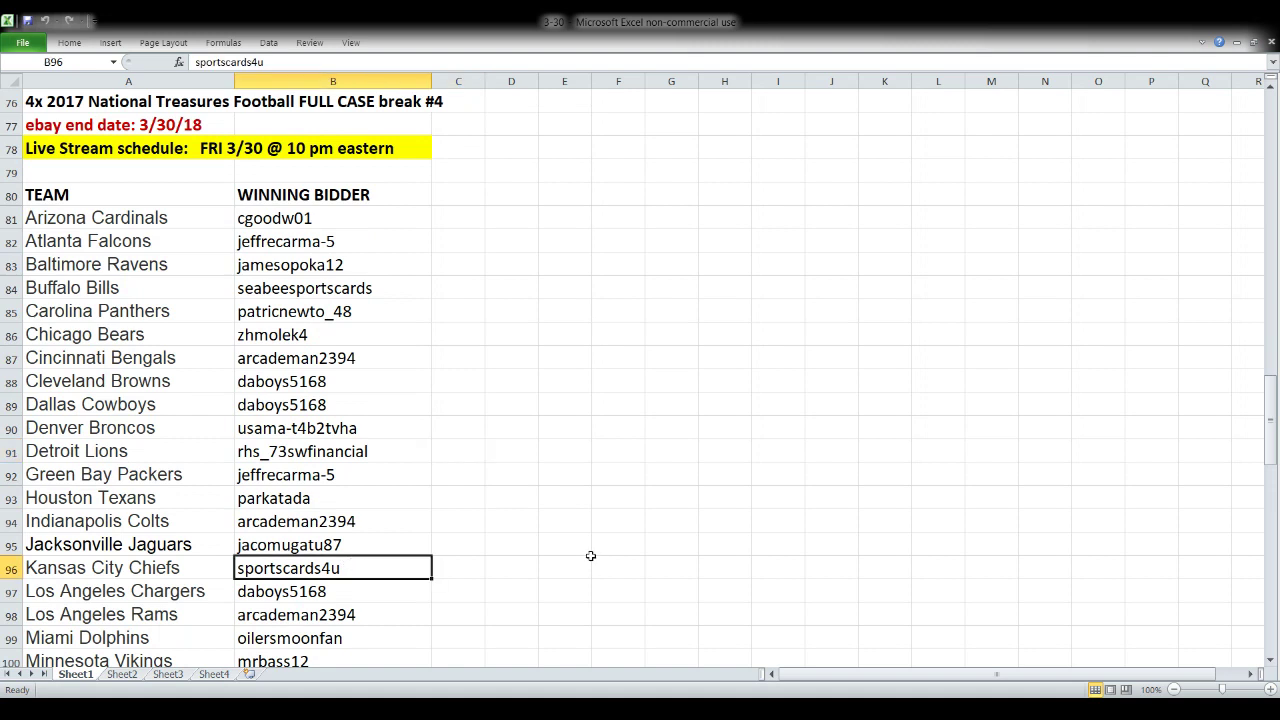
{"action": "scroll", "coordinate": [381, 507], "scroll_direction": "down", "scroll_amount": 1}
{"action": "left_click", "coordinate": [345, 596]}
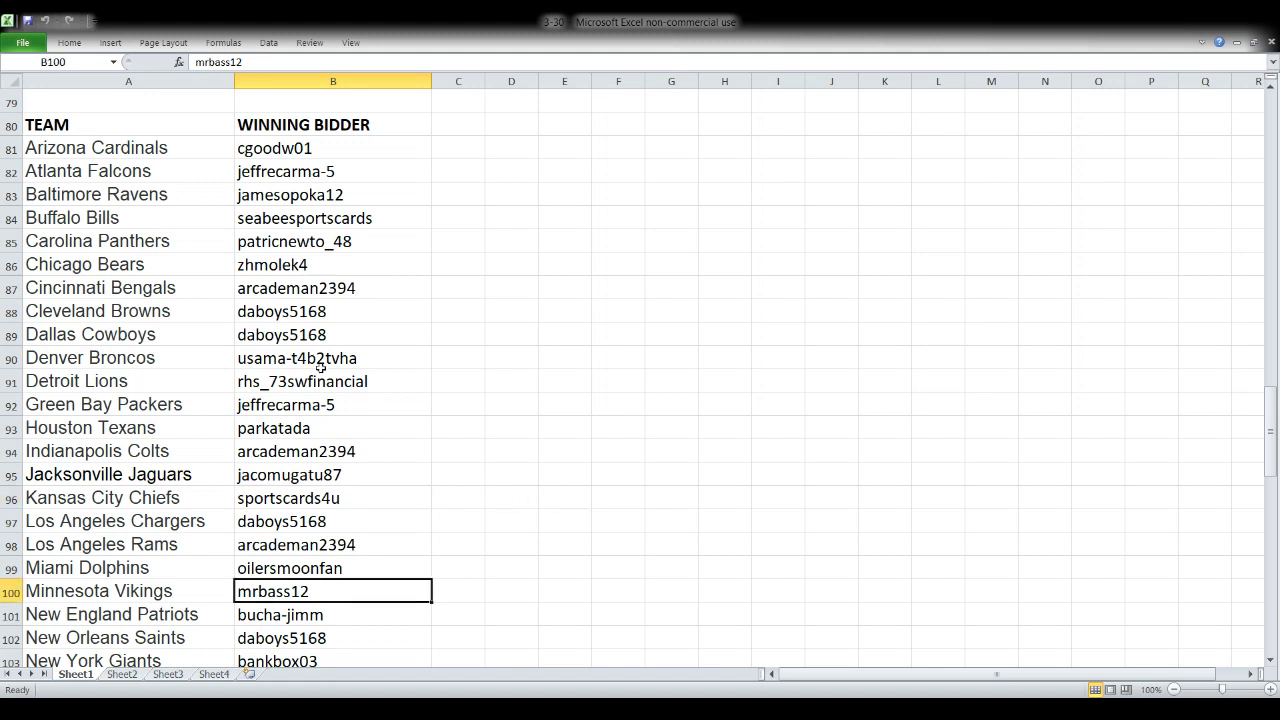
{"action": "left_click", "coordinate": [320, 248]}
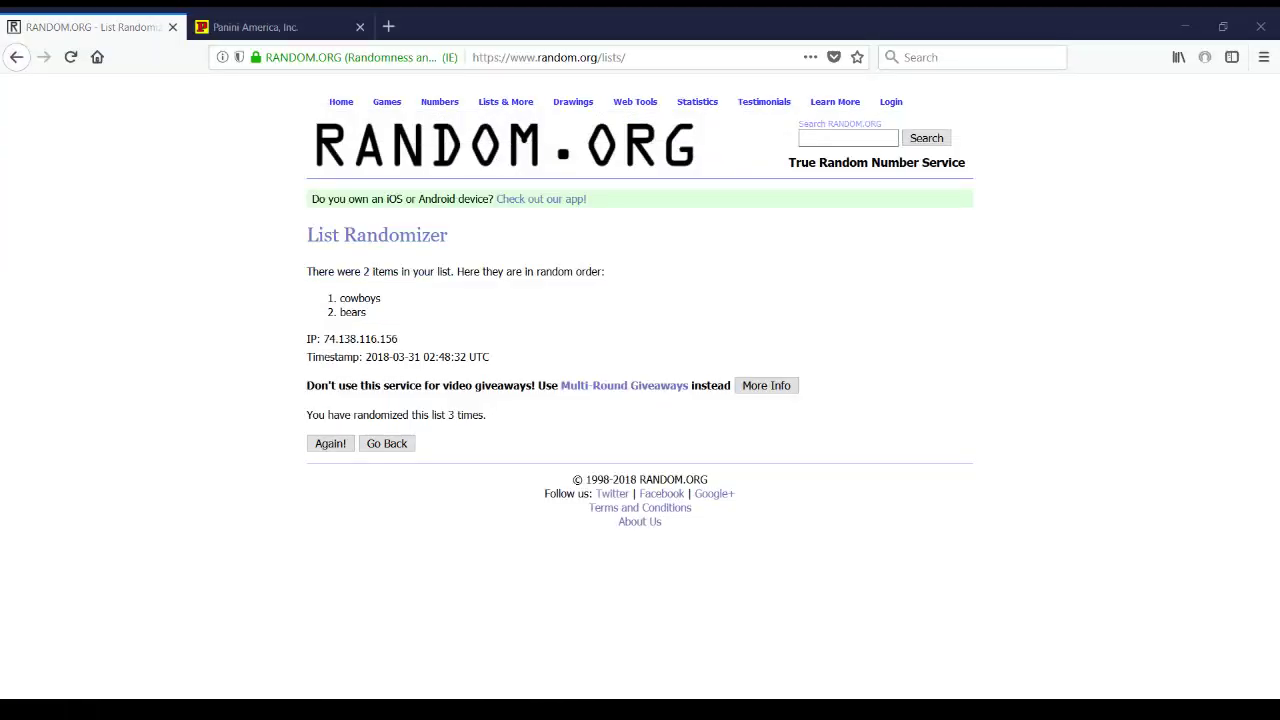
Back in the browser, open a new List Randomizer form and randomize the entries kc, vikes and panthers three times.
{"action": "left_click", "coordinate": [337, 103]}
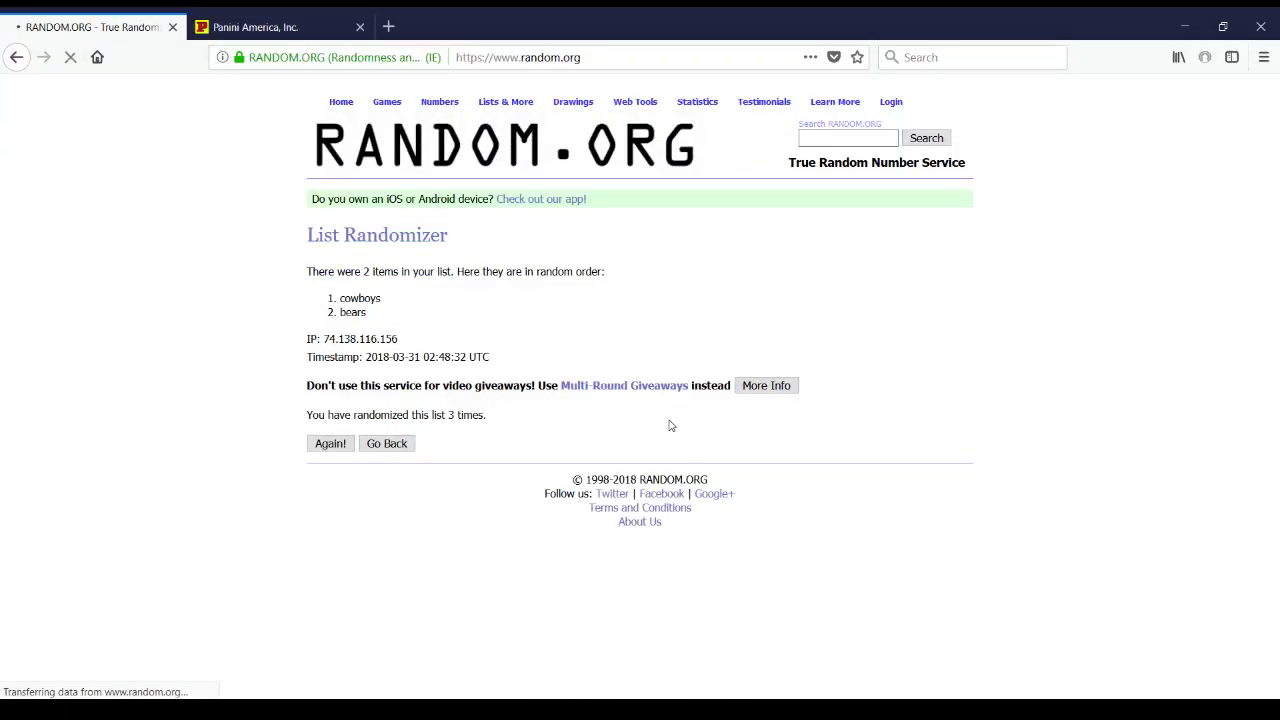
{"action": "scroll", "coordinate": [424, 630], "scroll_direction": "down", "scroll_amount": 10}
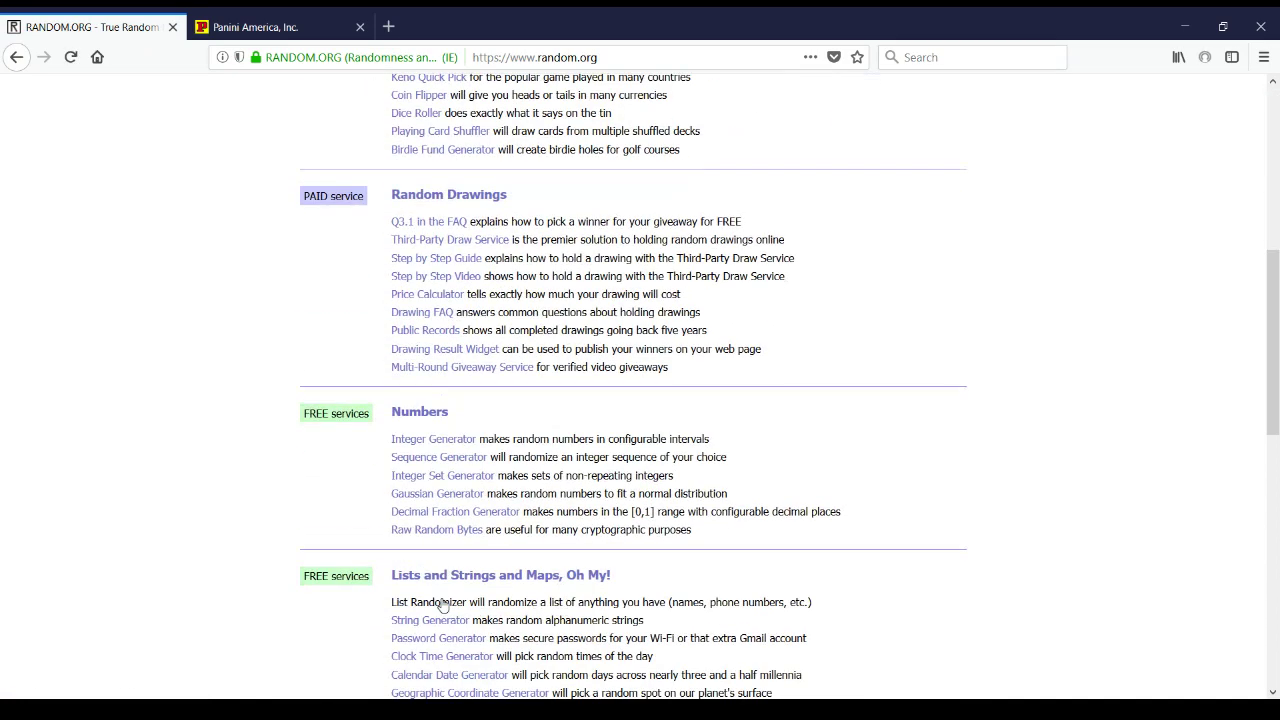
{"action": "left_click", "coordinate": [428, 603]}
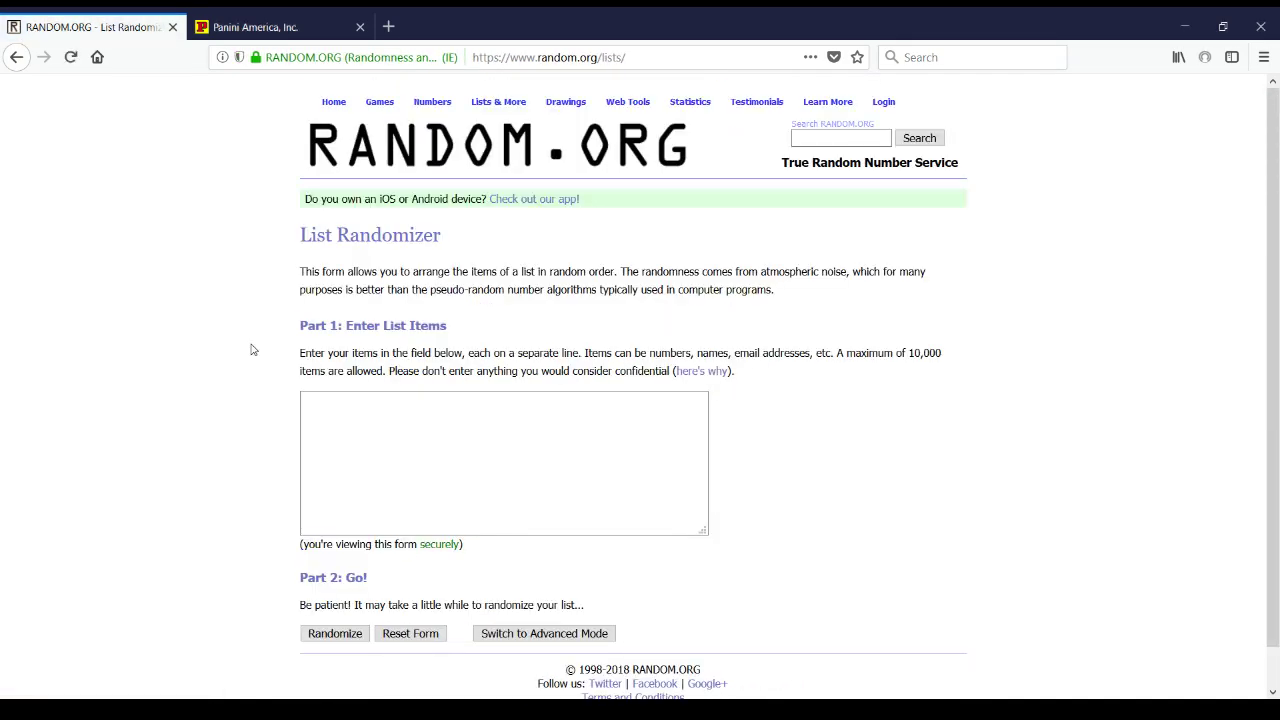
{"action": "left_click", "coordinate": [351, 418]}
{"action": "left_click", "coordinate": [346, 634]}
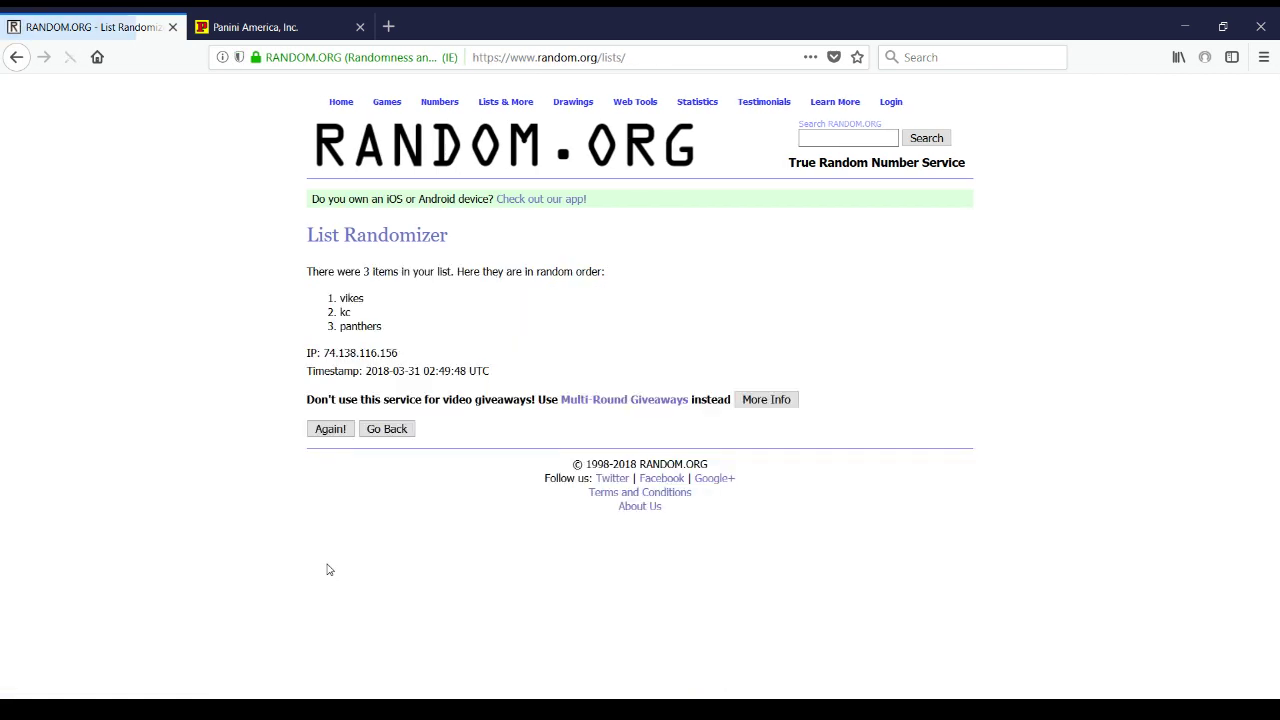
{"action": "left_click", "coordinate": [331, 431]}
{"action": "left_click", "coordinate": [331, 457]}
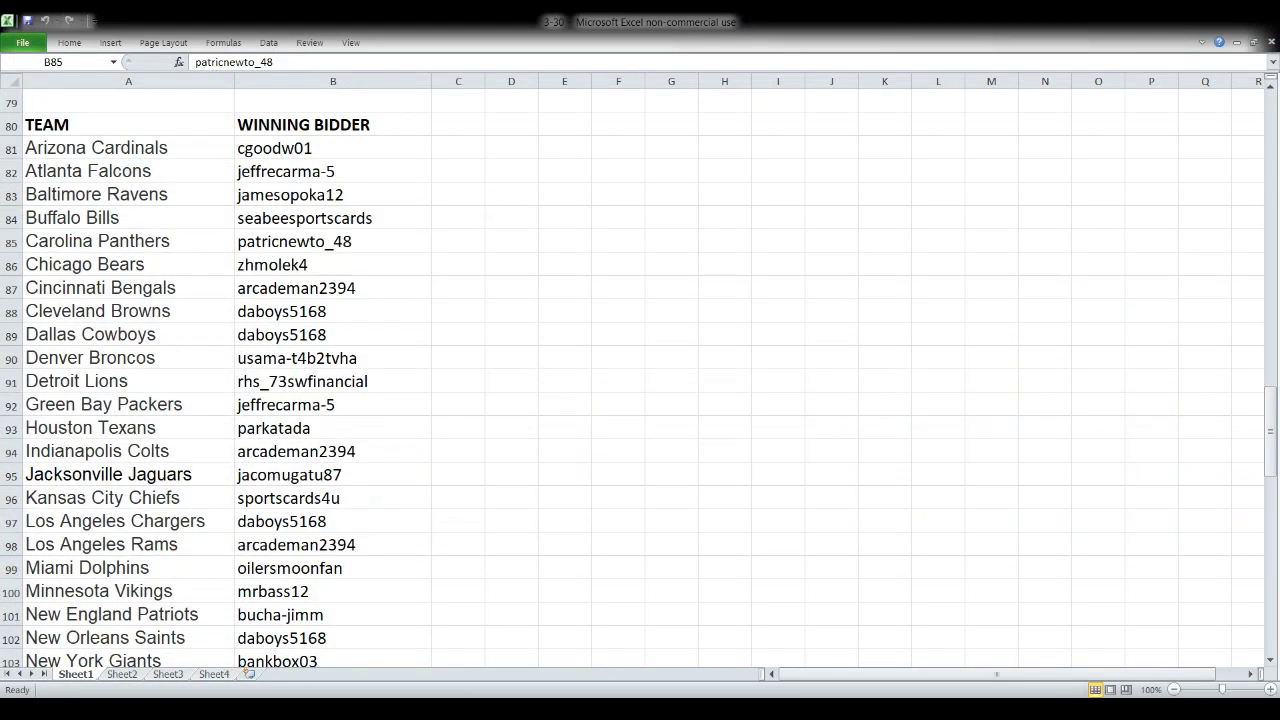
Look up the winning bidders for the Dallas Cowboys and Cincinnati Bengals in the Excel break #4 list.
{"action": "left_click", "coordinate": [595, 504]}
{"action": "left_click", "coordinate": [330, 337]}
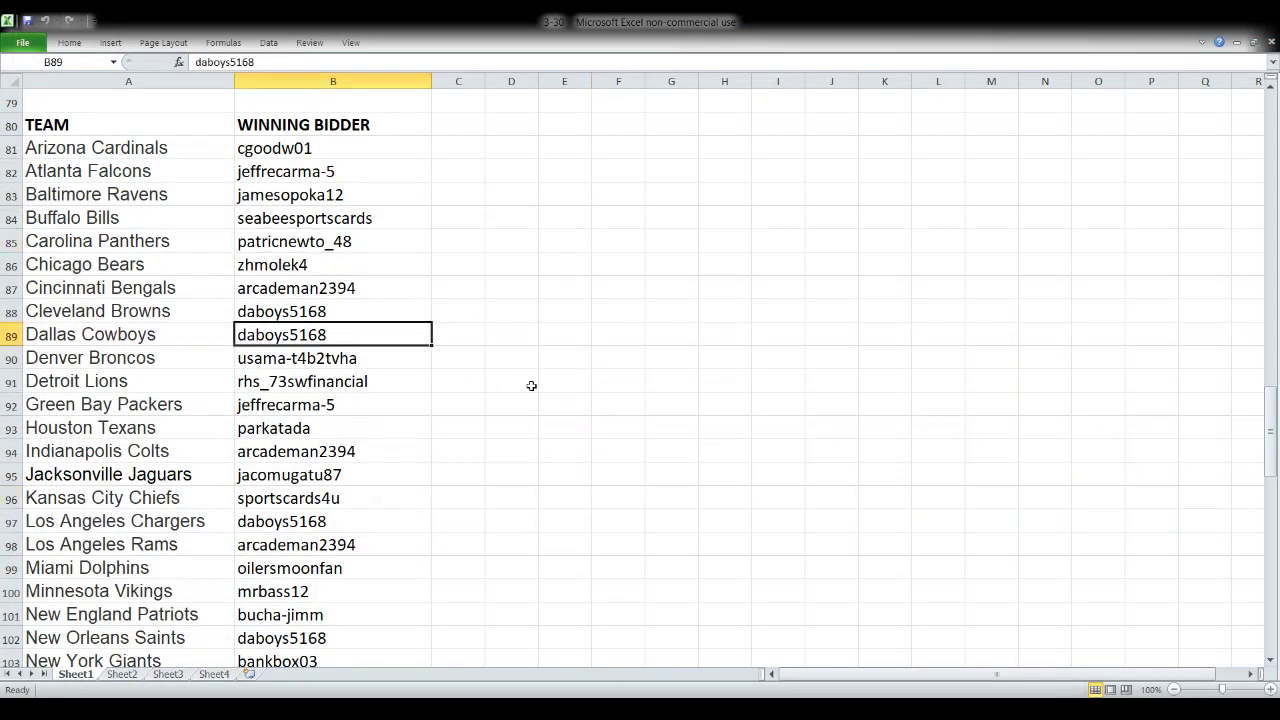
{"action": "left_click", "coordinate": [367, 292]}
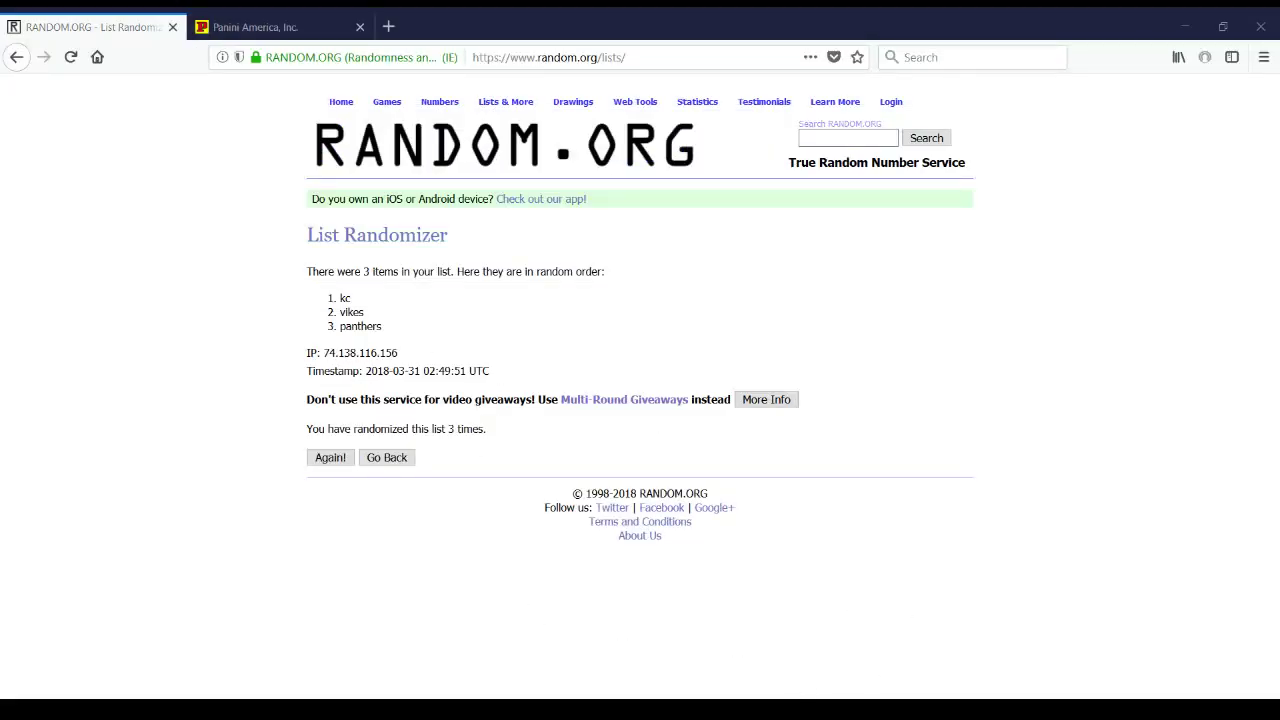
Switch back to RANDOM.ORG, open a blank List Randomizer form and randomize the entries cowboys and bengals three times.
{"action": "left_click", "coordinate": [625, 387]}
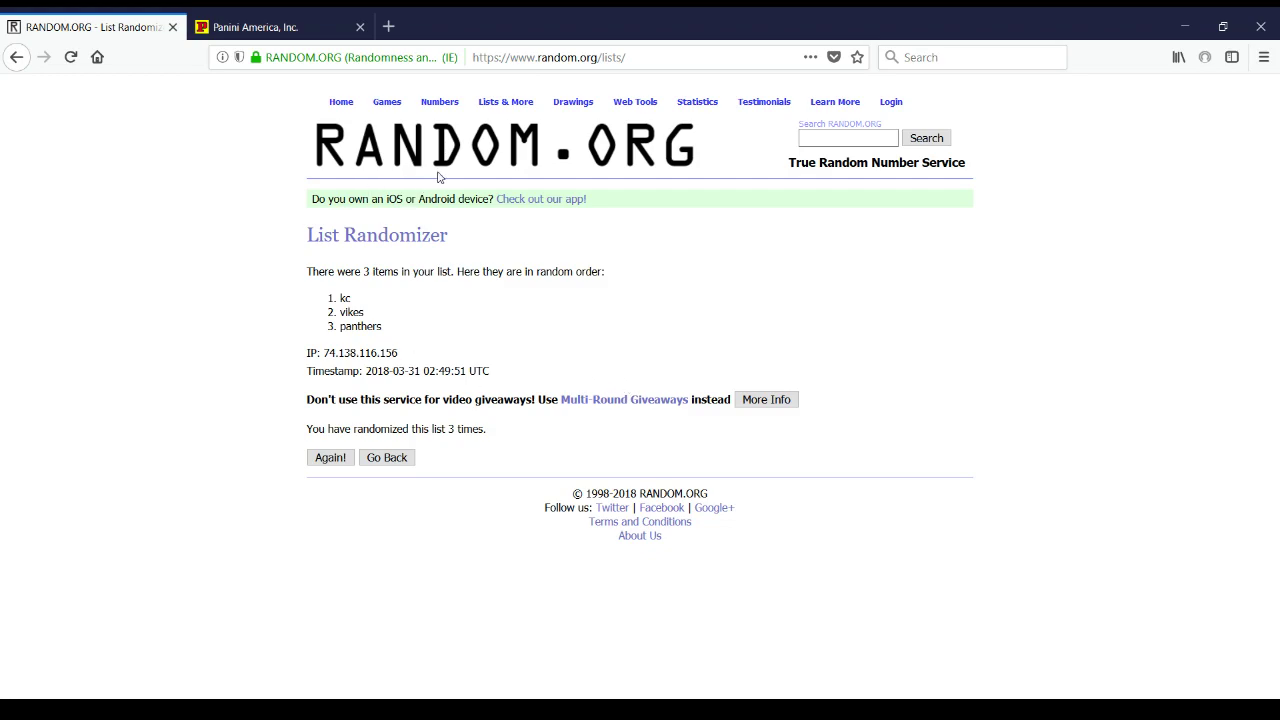
{"action": "left_click", "coordinate": [342, 104]}
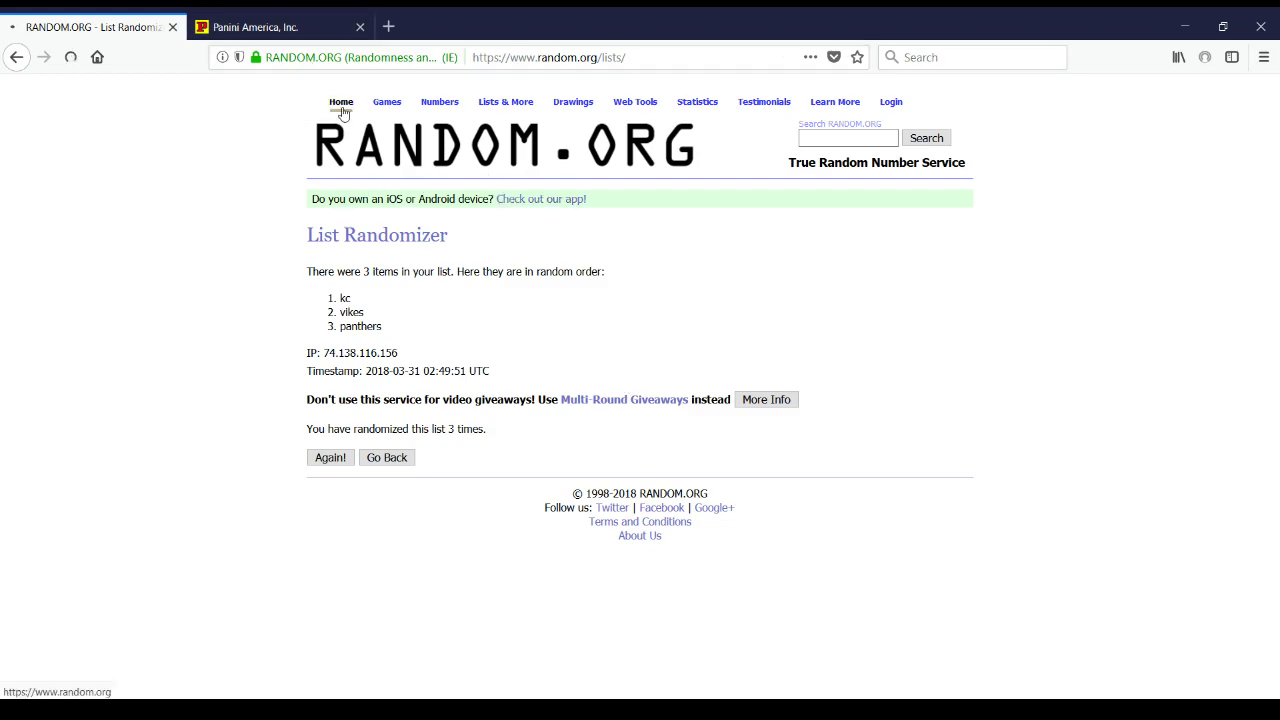
{"action": "scroll", "coordinate": [413, 427], "scroll_direction": "down", "scroll_amount": 10}
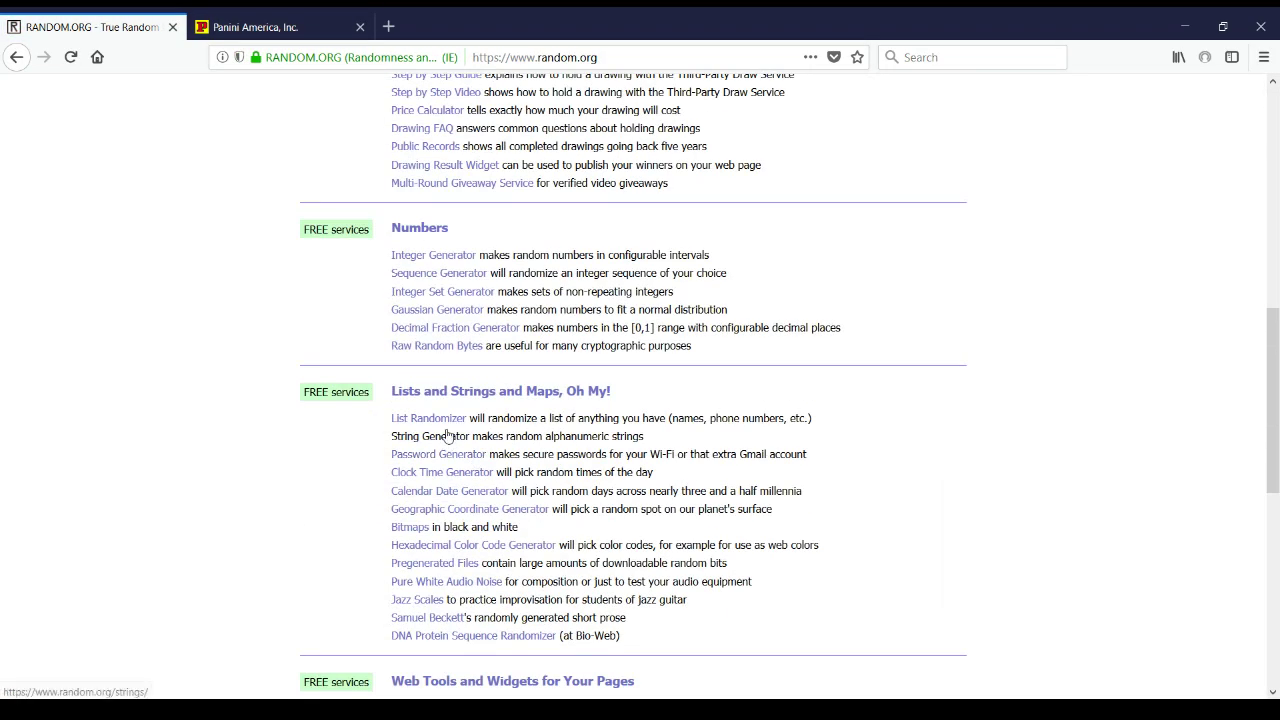
{"action": "left_click", "coordinate": [430, 416]}
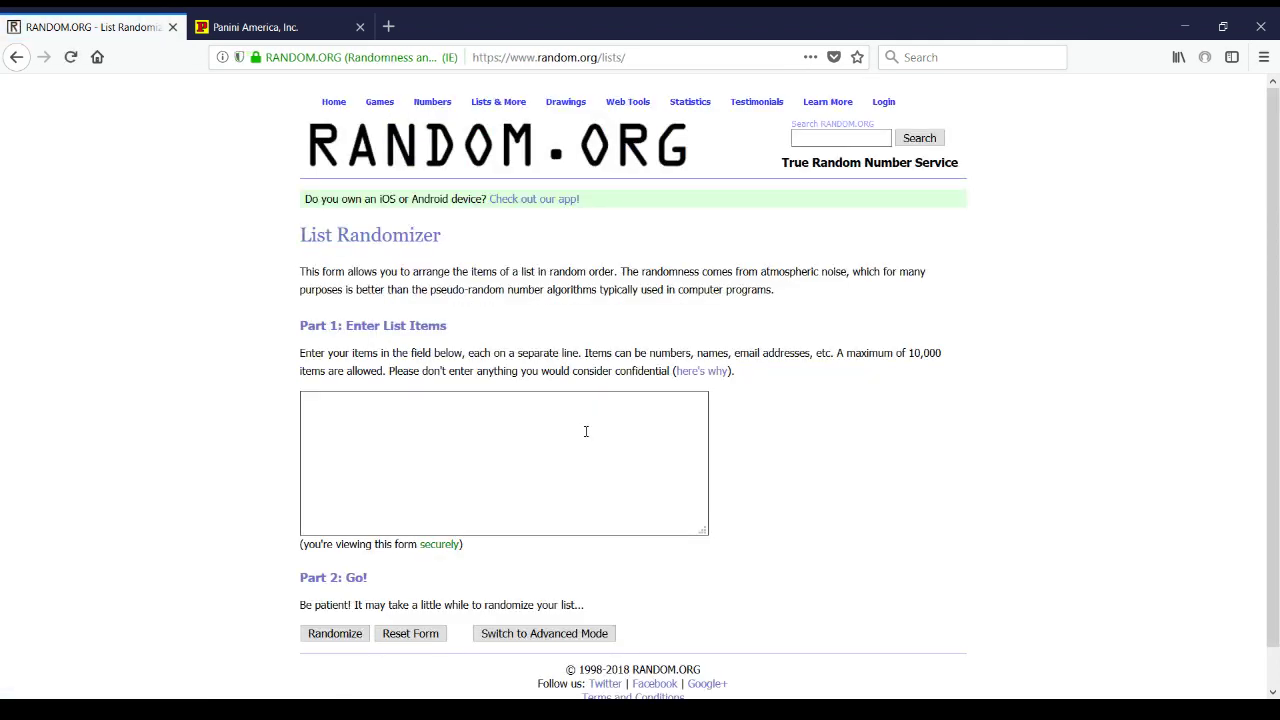
{"action": "left_click", "coordinate": [409, 450]}
{"action": "left_click", "coordinate": [352, 636]}
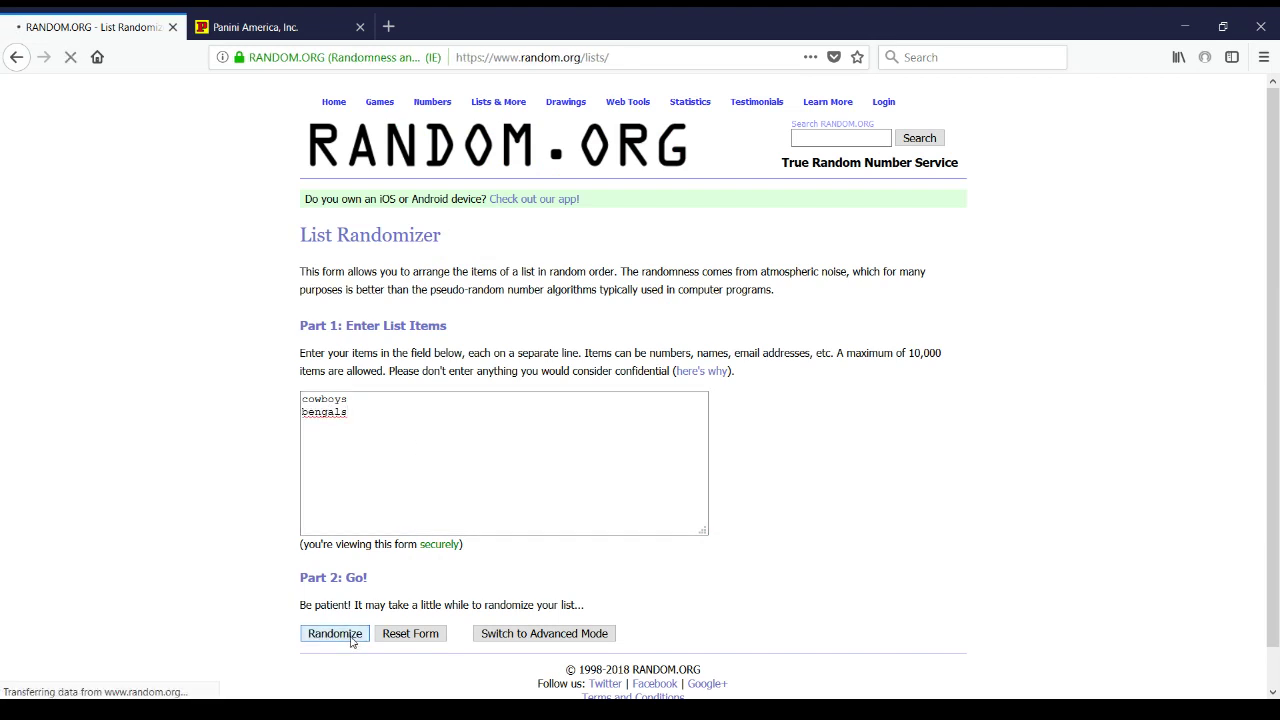
{"action": "left_click", "coordinate": [328, 418]}
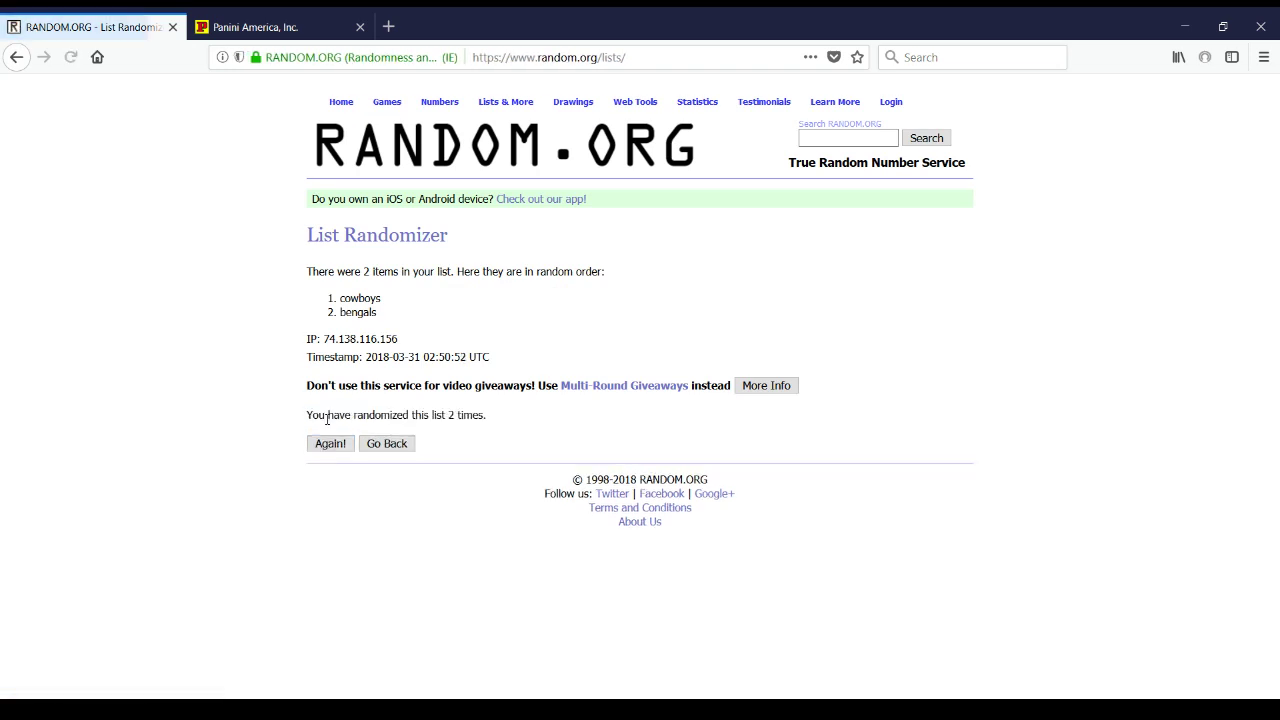
{"action": "left_click", "coordinate": [320, 444]}
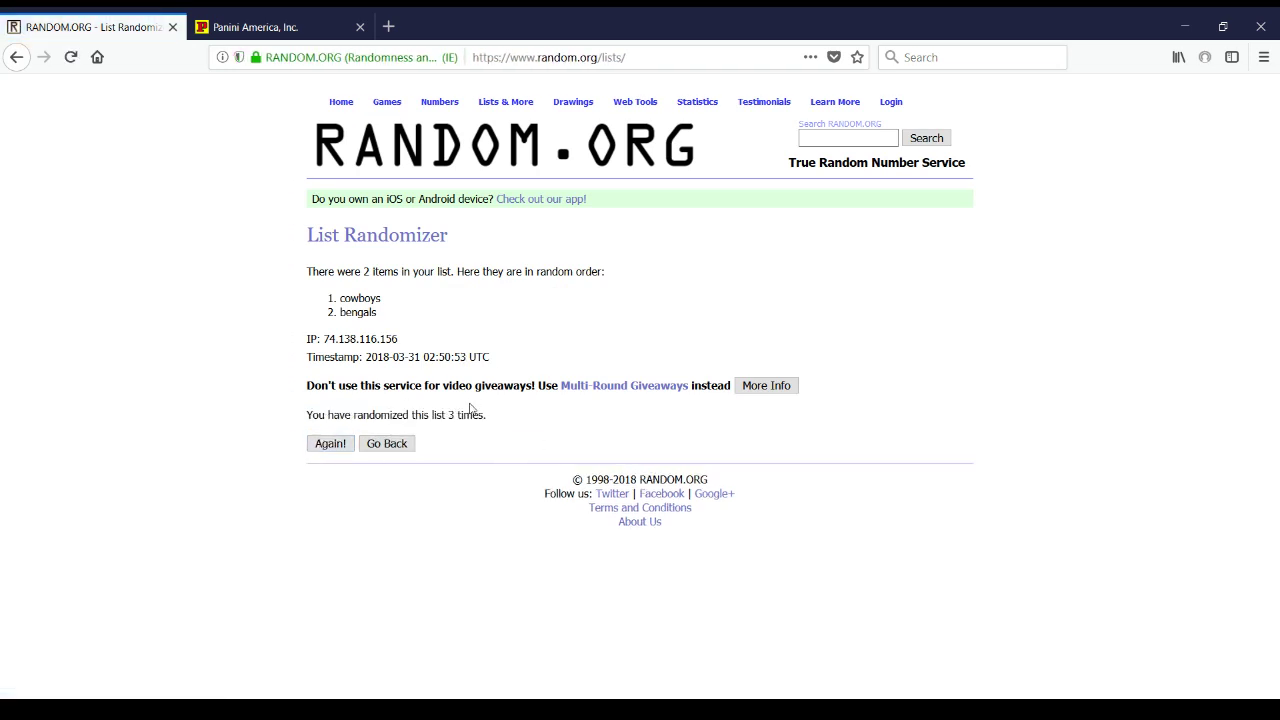